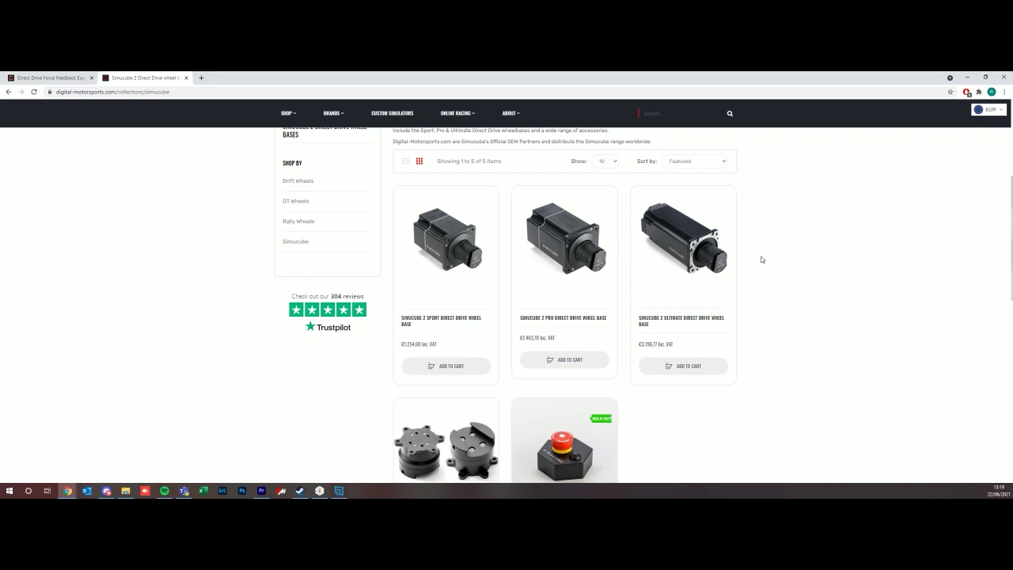
# Look over the Simucube 2 wheel bases and accessories in the store's collection.
pyautogui.scroll(-1, 600, 389)
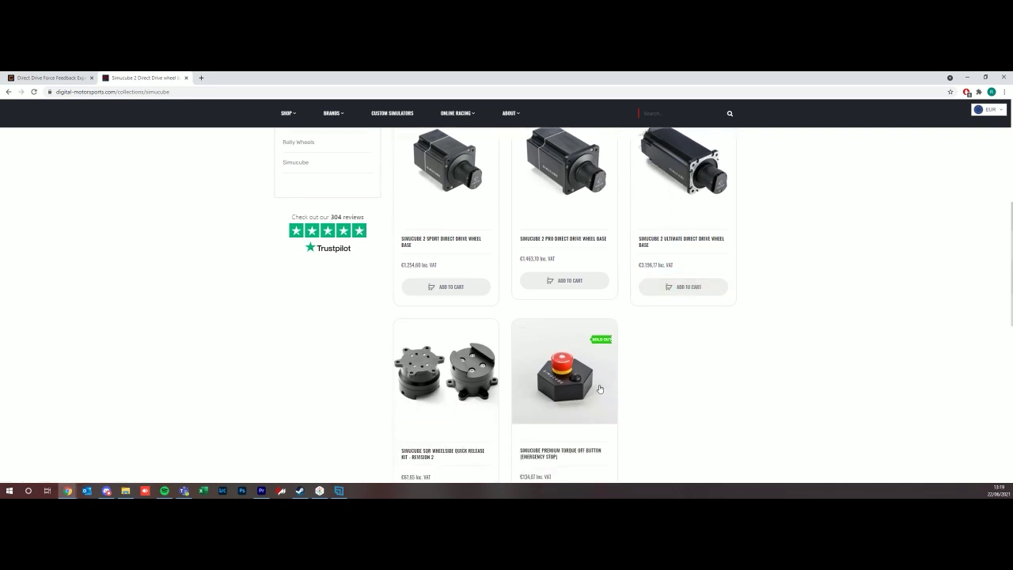
pyautogui.moveTo(578, 385)
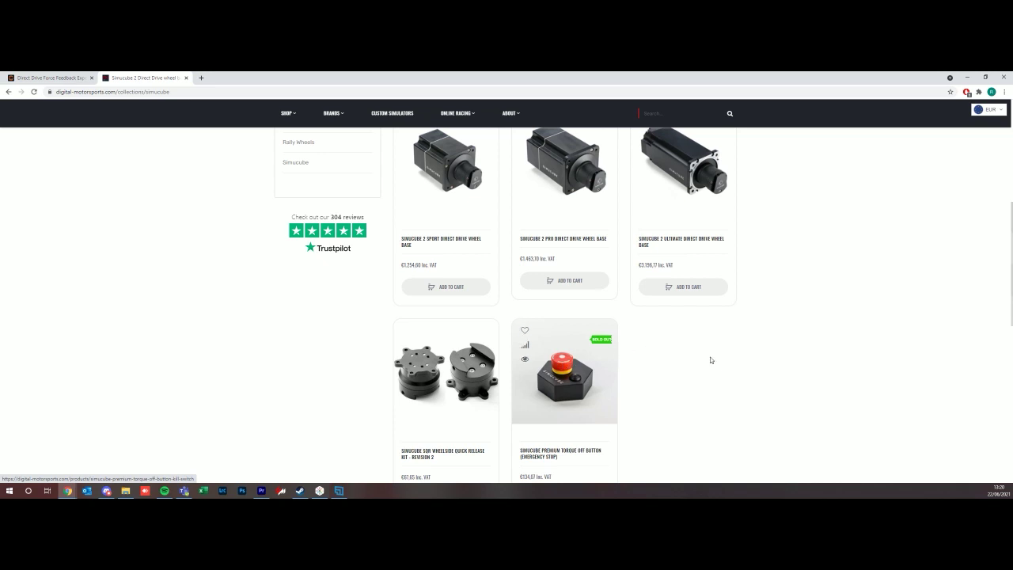
pyautogui.scroll(2, 721, 361)
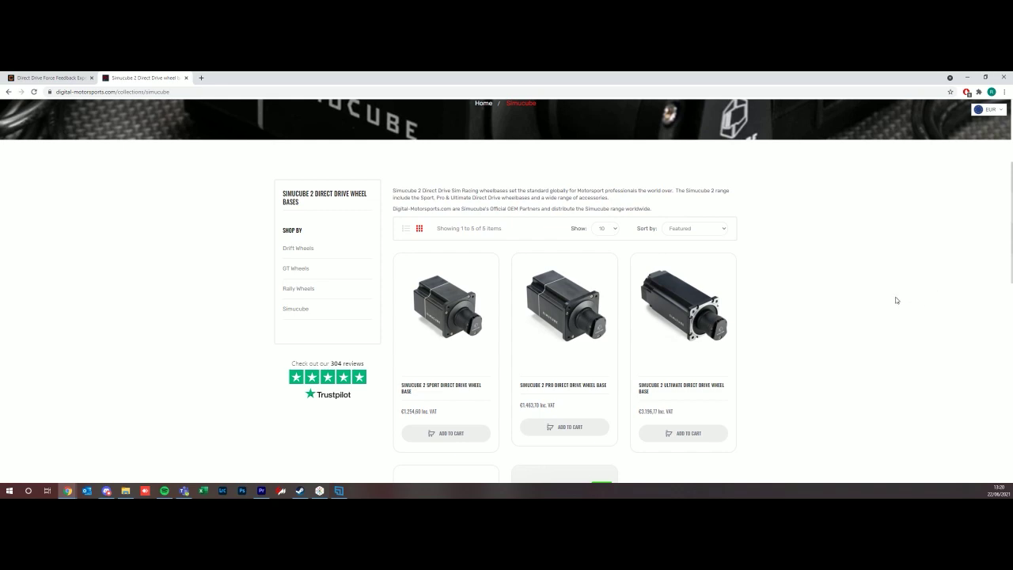
# Close the store page and open the Simucube 2 True Drive releases page from Simucube's support section.
pyautogui.hotkey('ctrl', 'w')
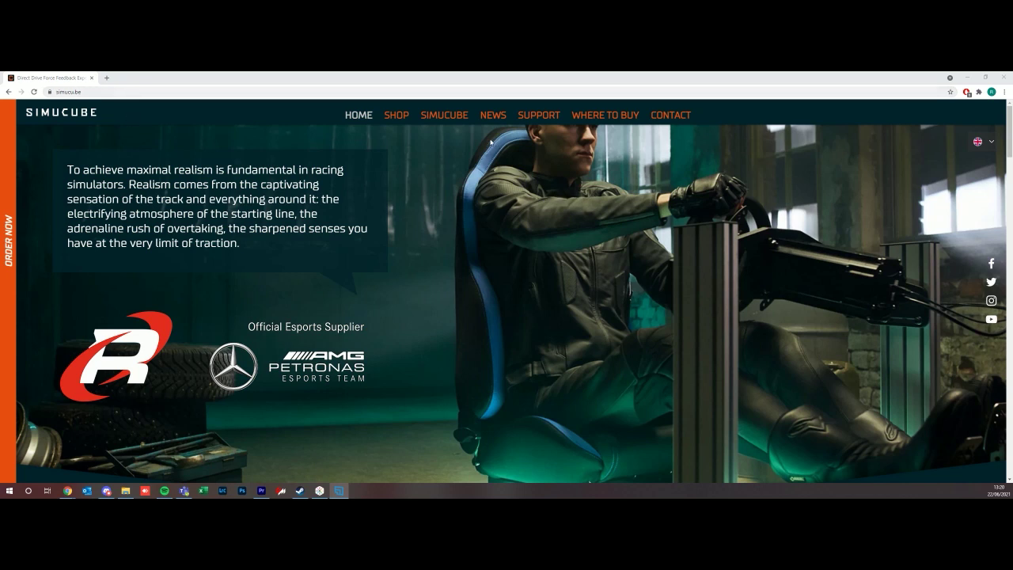
pyautogui.click(543, 117)
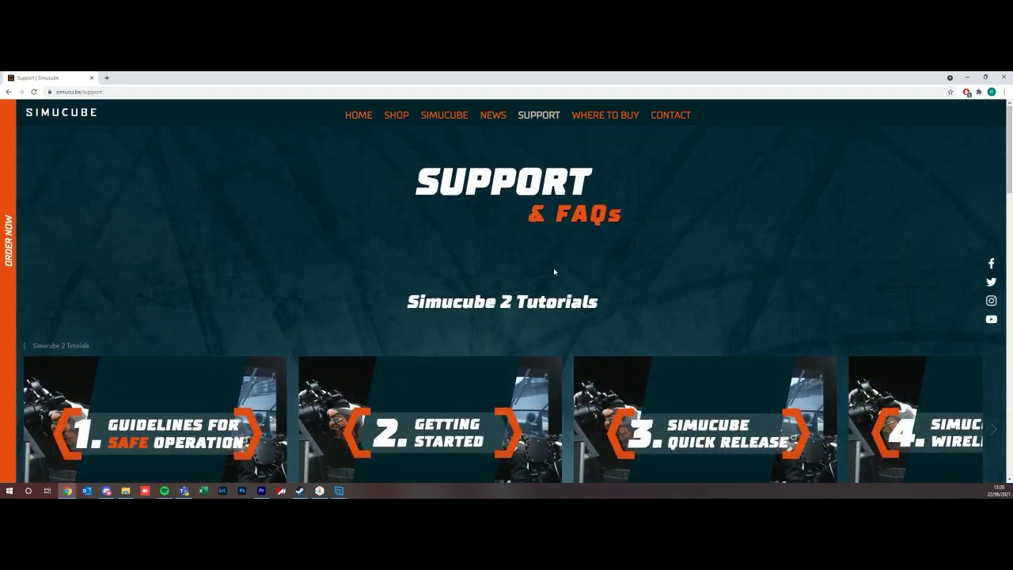
pyautogui.scroll(-7, 553, 267)
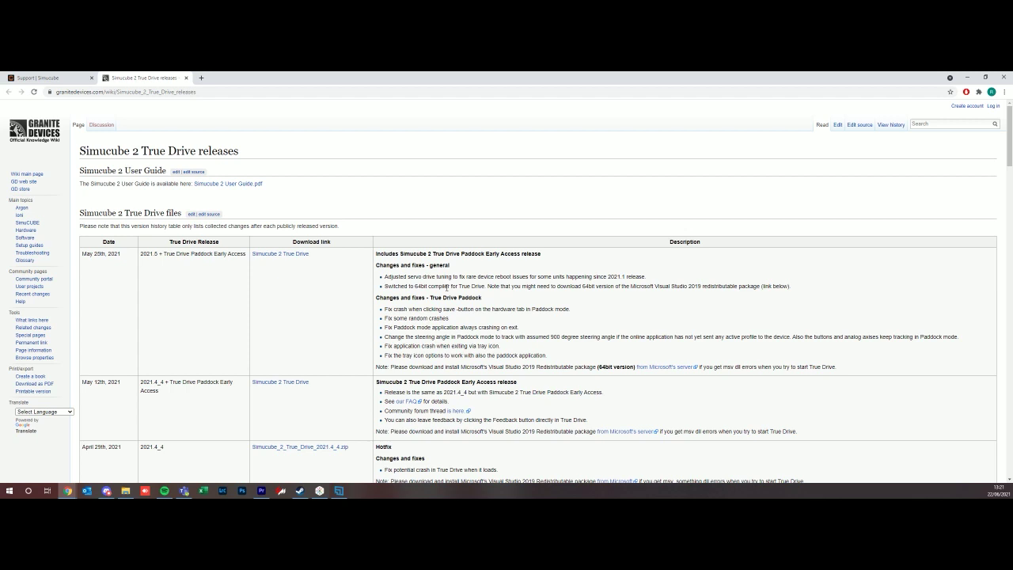
pyautogui.scroll(-1, 447, 287)
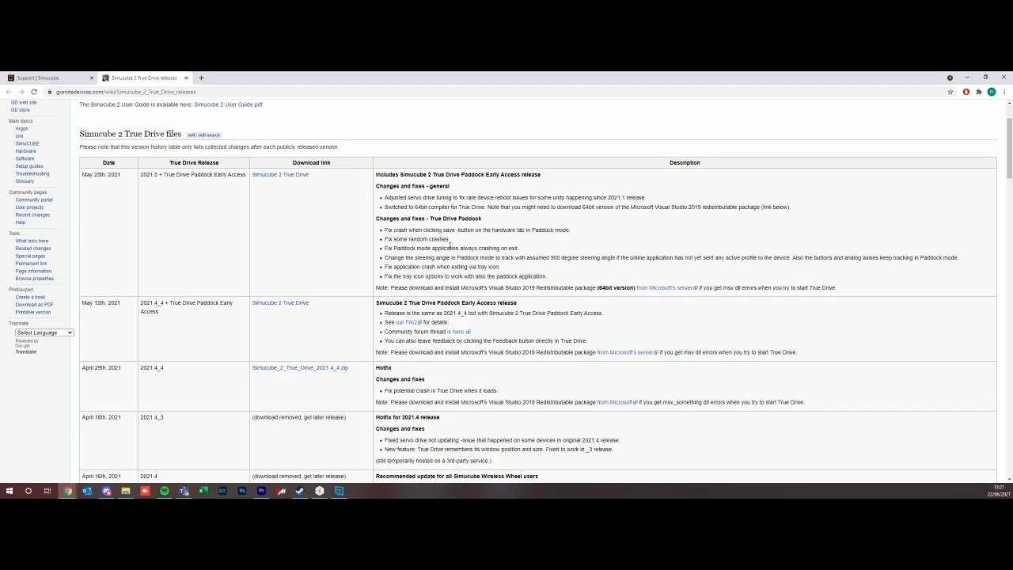
pyautogui.scroll(1, 449, 247)
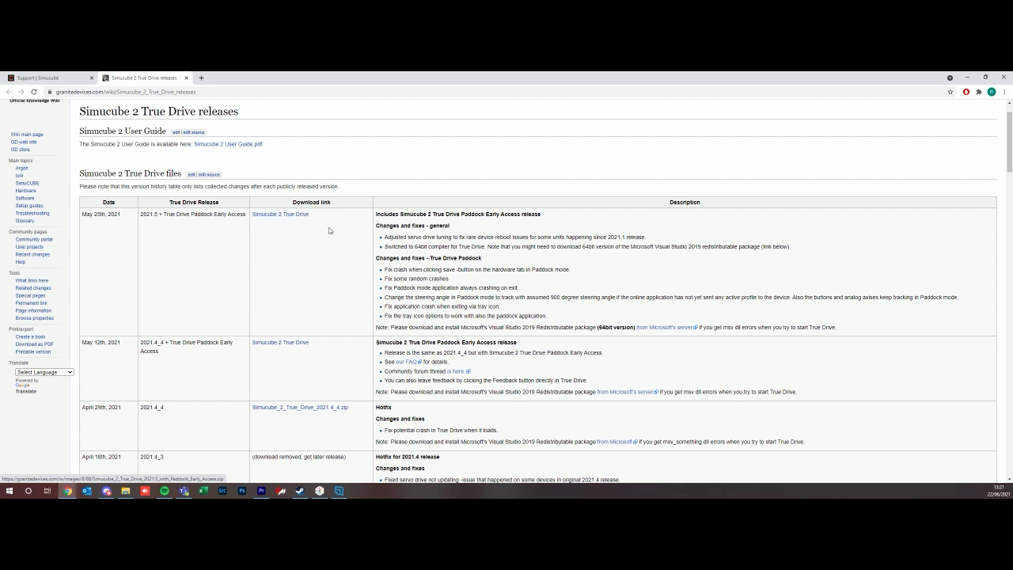
# Download the 64-bit Visual C++ 2015-2019 Redistributable linked in the May 25th, 2021 release note, and install it with the license terms accepted.
pyautogui.tripleClick(379, 327)
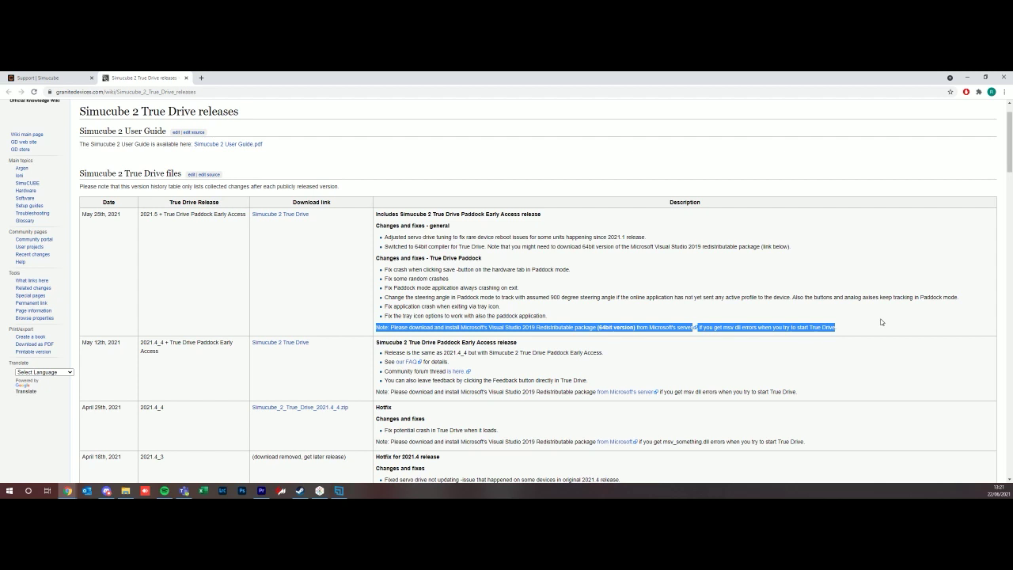
pyautogui.click(882, 322)
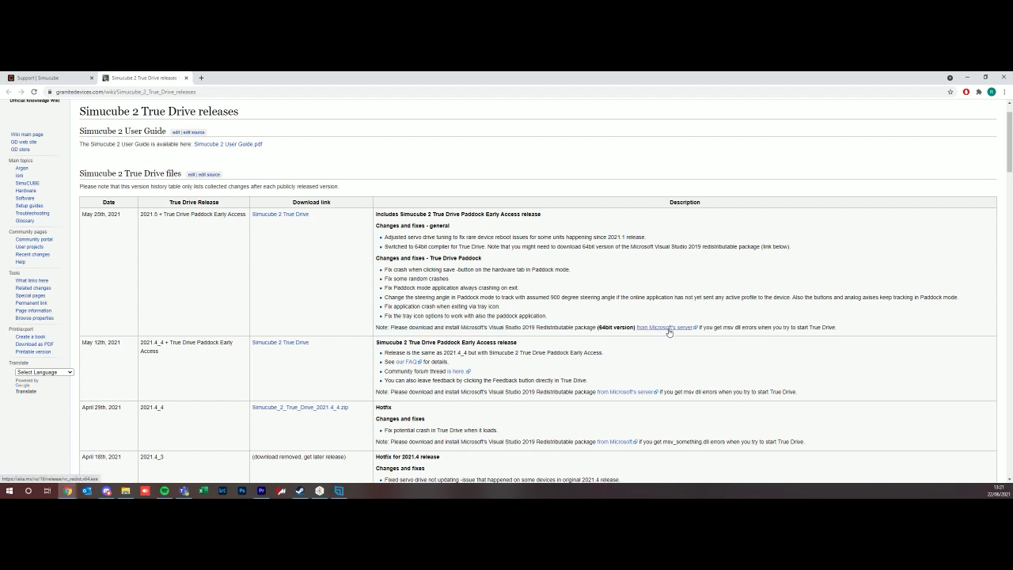
pyautogui.click(669, 329)
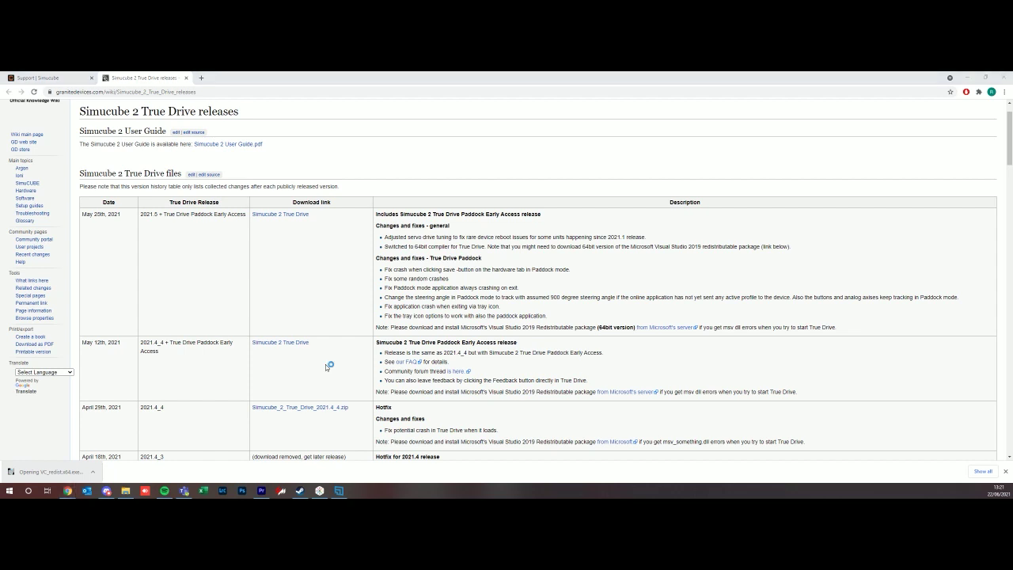
pyautogui.click(422, 315)
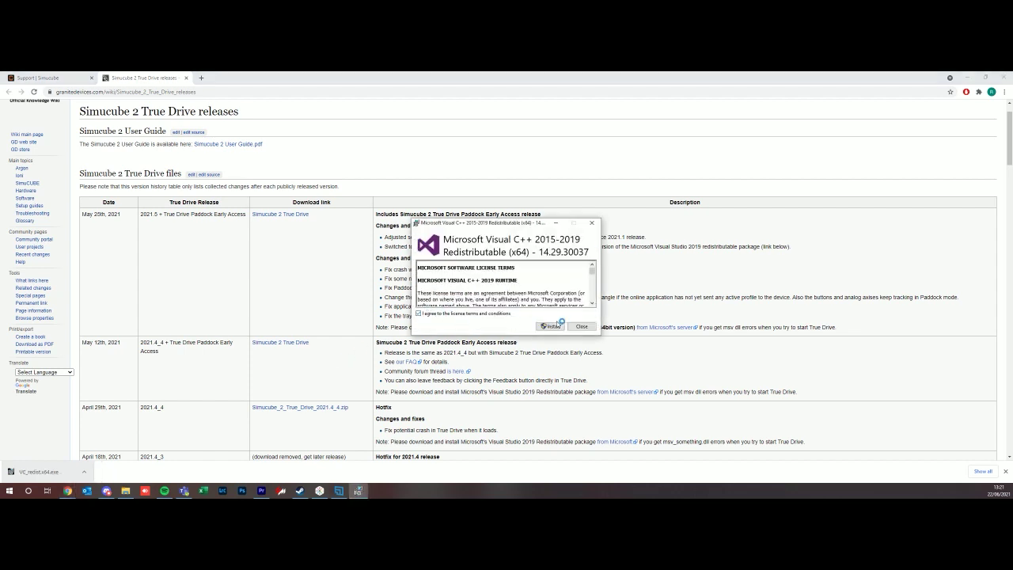
pyautogui.click(550, 326)
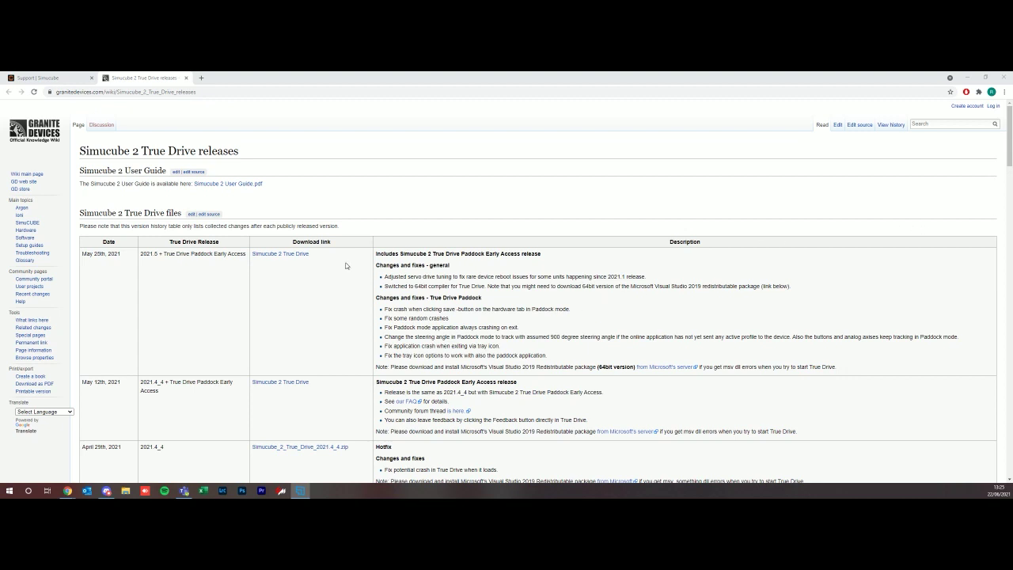
# Download the May 25th, 2021 Simucube 2 True Drive release and extract the archive into its own folder in Downloads.
pyautogui.click(293, 254)
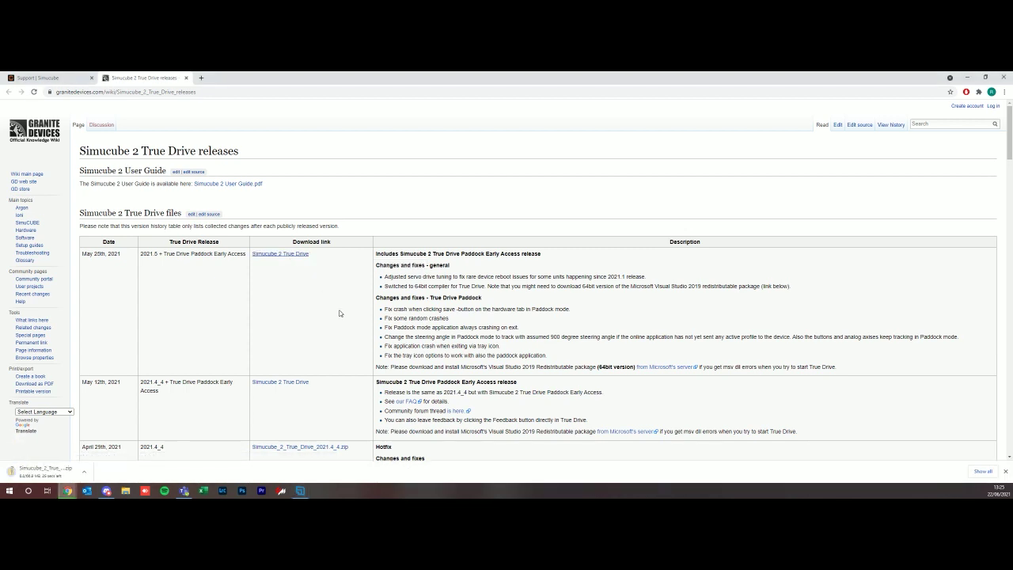
pyautogui.click(67, 472)
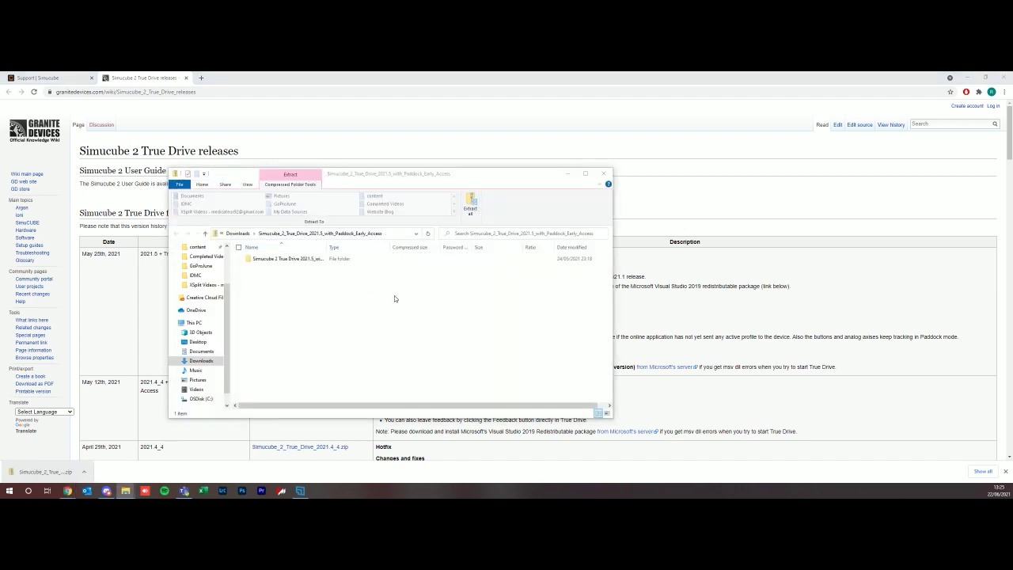
pyautogui.click(467, 212)
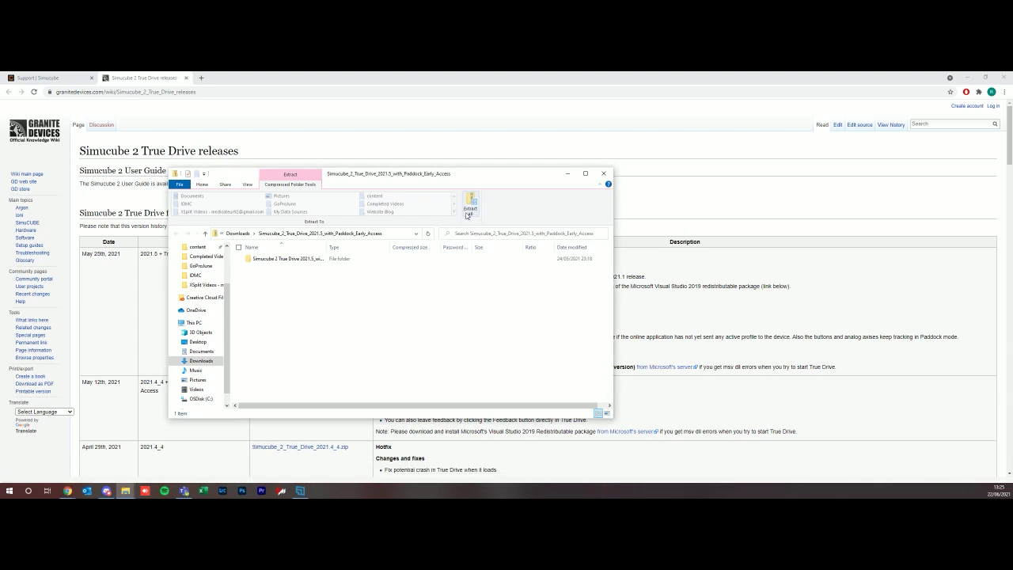
pyautogui.click(468, 213)
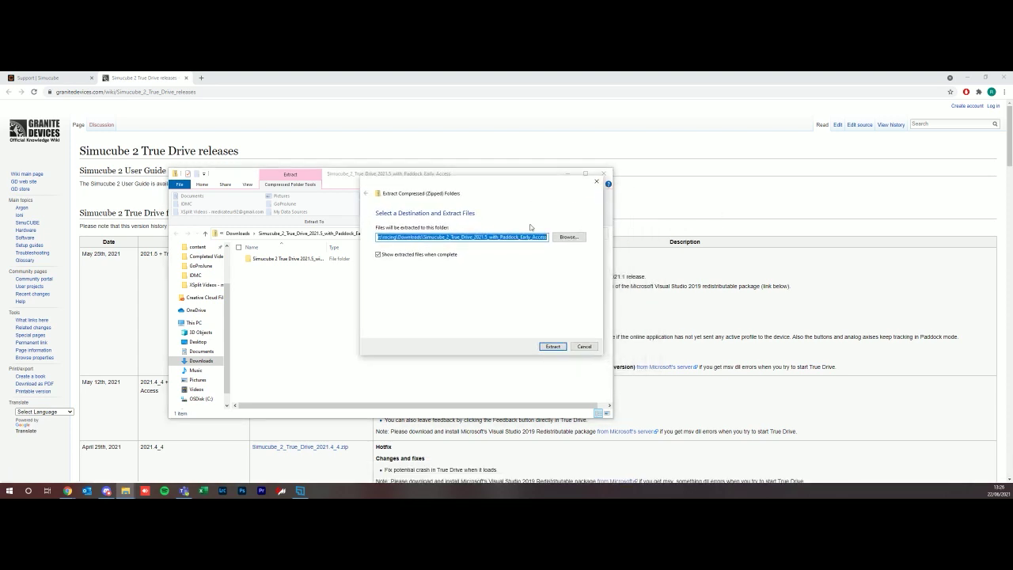
pyautogui.click(558, 346)
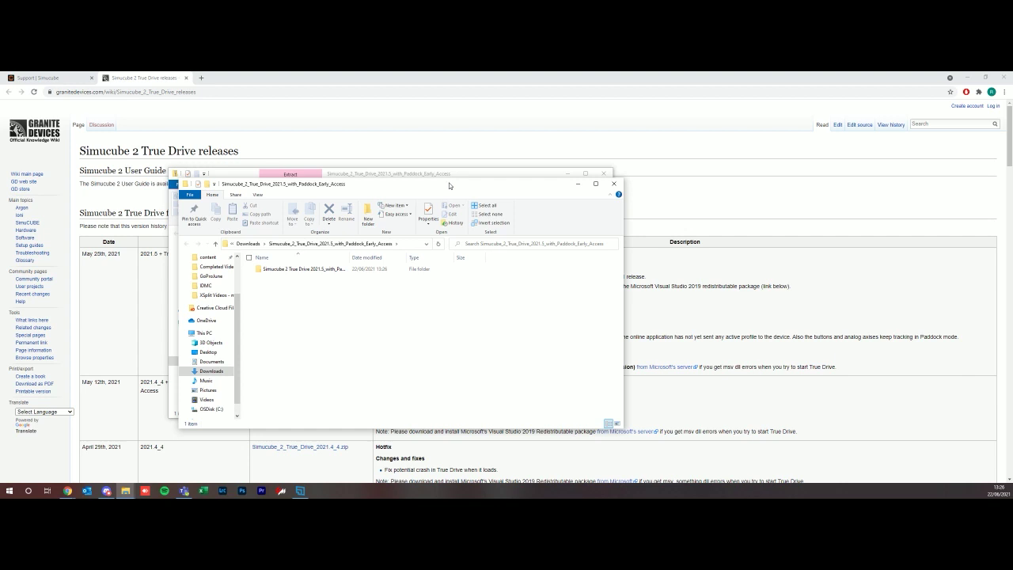
pyautogui.click(604, 174)
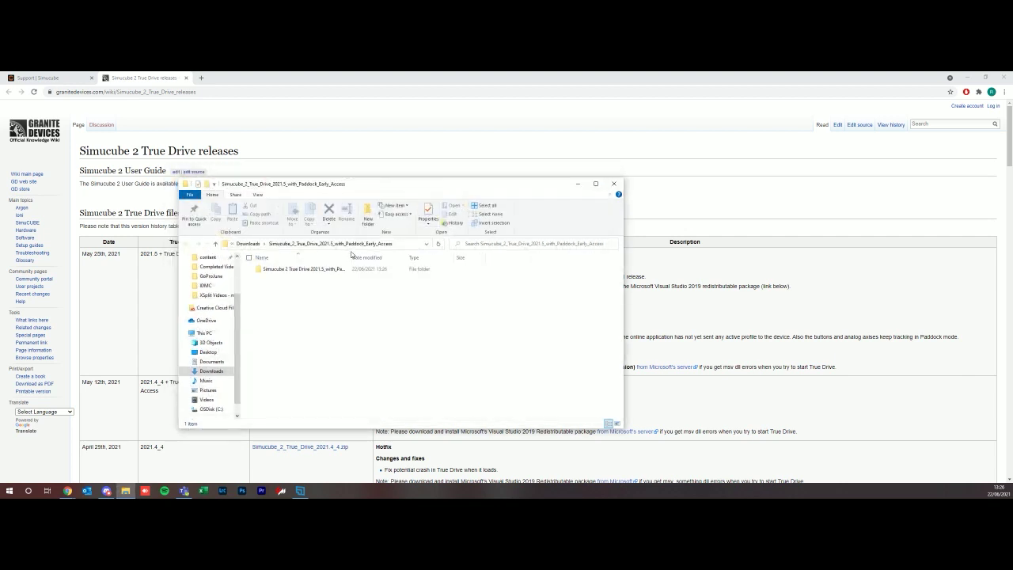
# Run Simucube 2 True Drive Classic from the extracted folder, allowing it past the SmartScreen block.
pyautogui.doubleClick(335, 270)
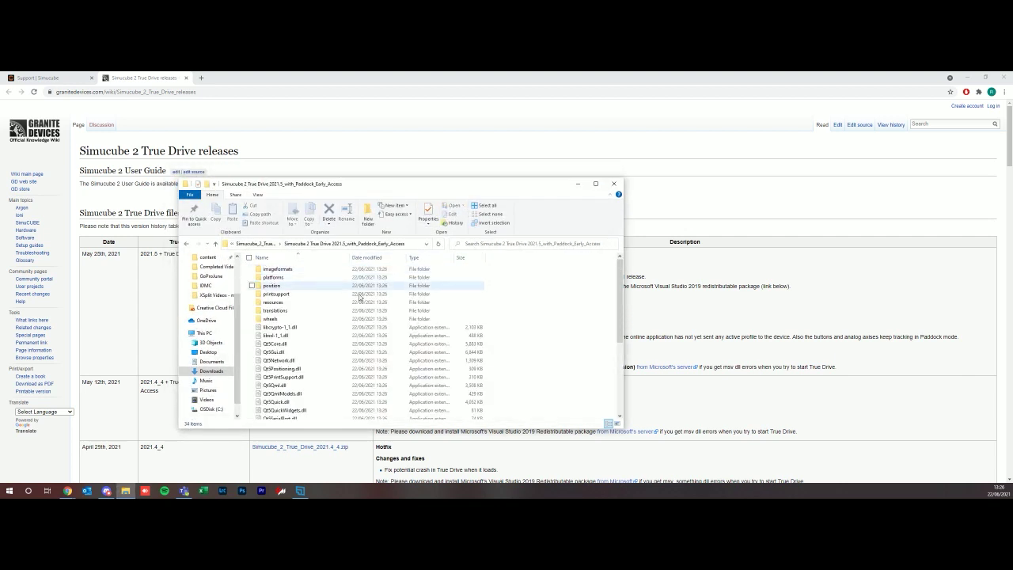
pyautogui.moveTo(359, 184); pyautogui.dragTo(647, 144)
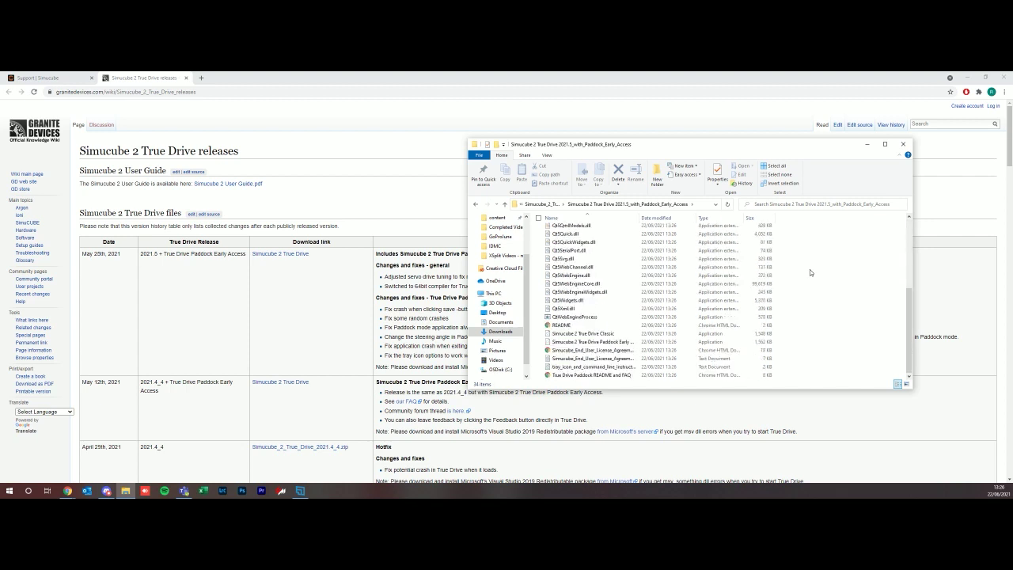
pyautogui.doubleClick(590, 334)
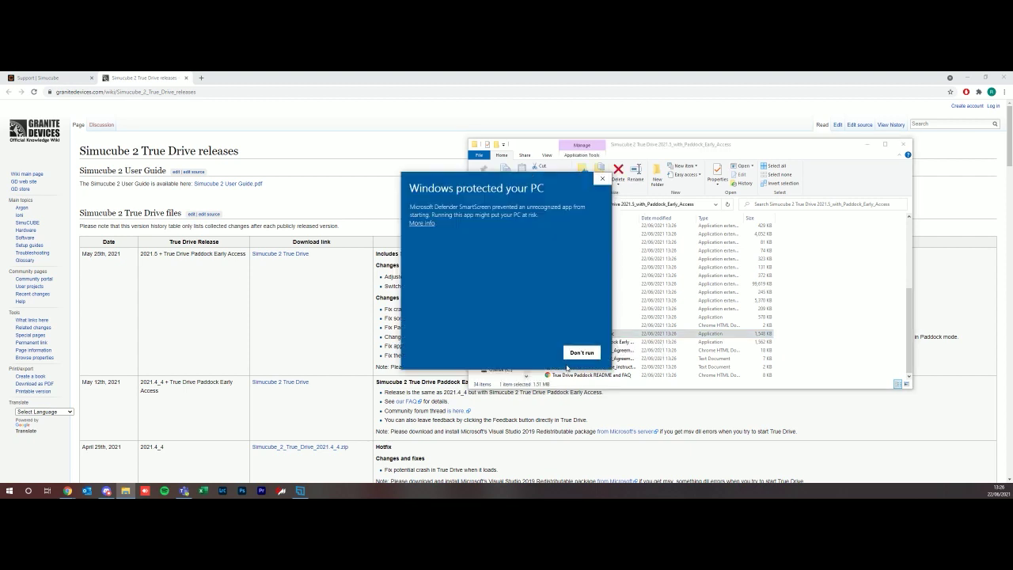
pyautogui.click(417, 224)
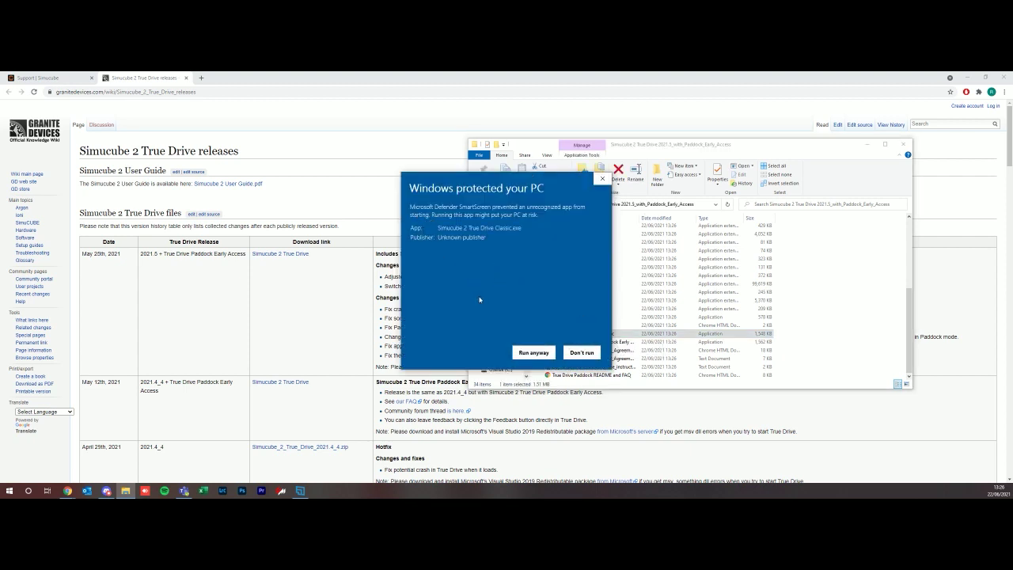
pyautogui.click(533, 353)
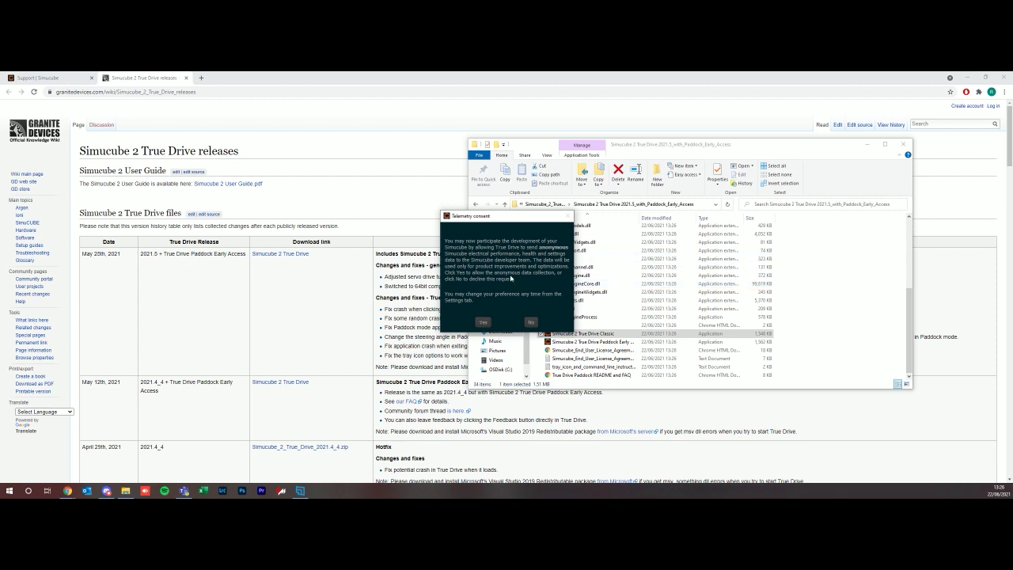
# Allow anonymous telemetry, accept the Granite Devices license agreement, and dismiss the True Drive changelog.
pyautogui.click(484, 323)
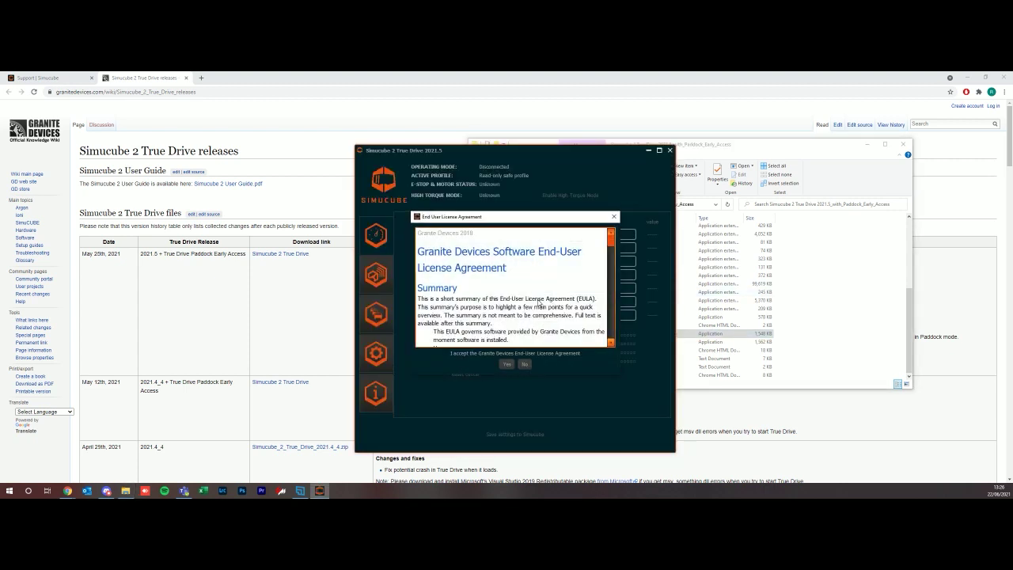
pyautogui.click(507, 365)
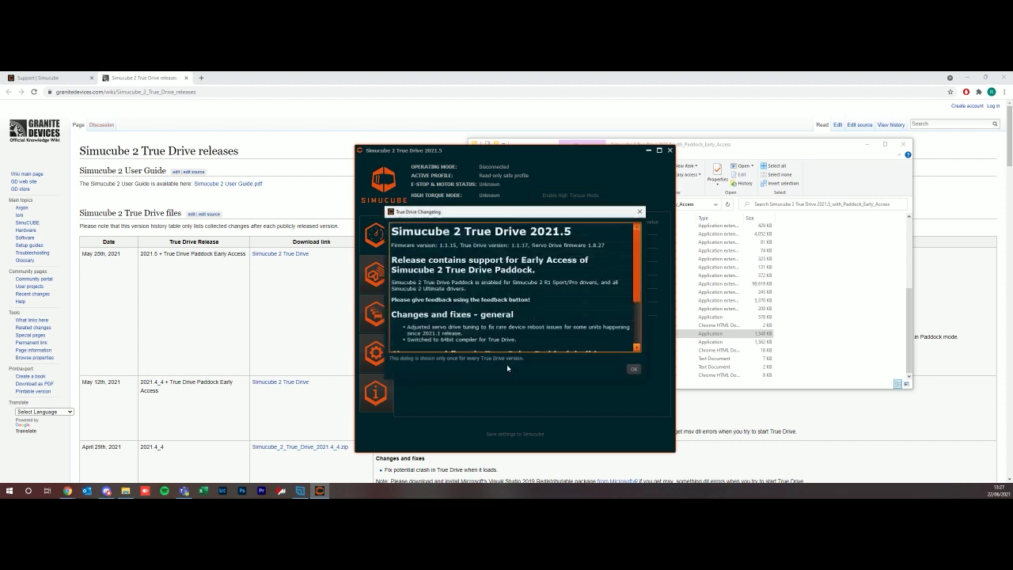
pyautogui.click(633, 370)
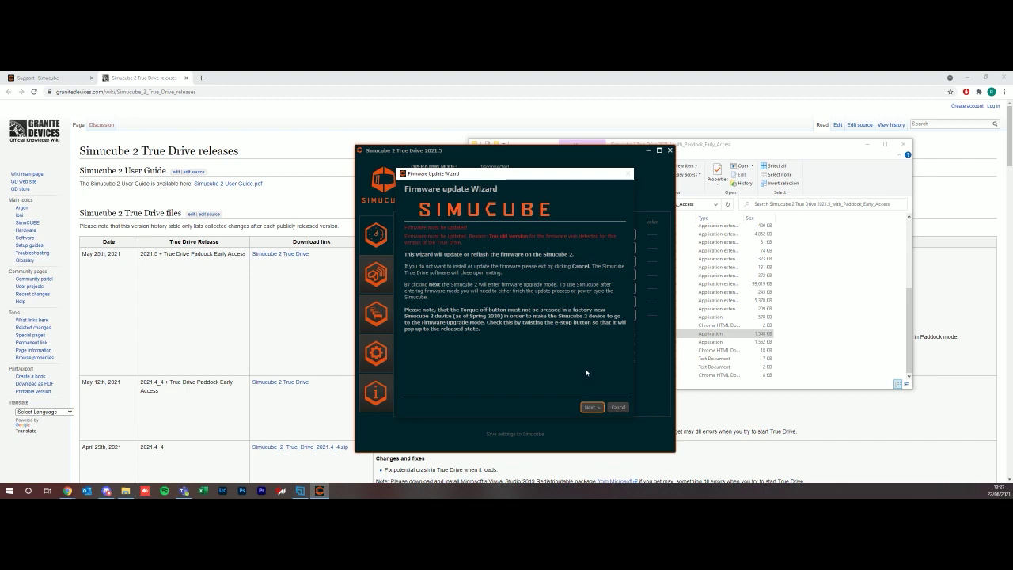
# Update the Simucube 2 firmware with the Firmware Update Wizard and finish the wizard.
pyautogui.press('Return')
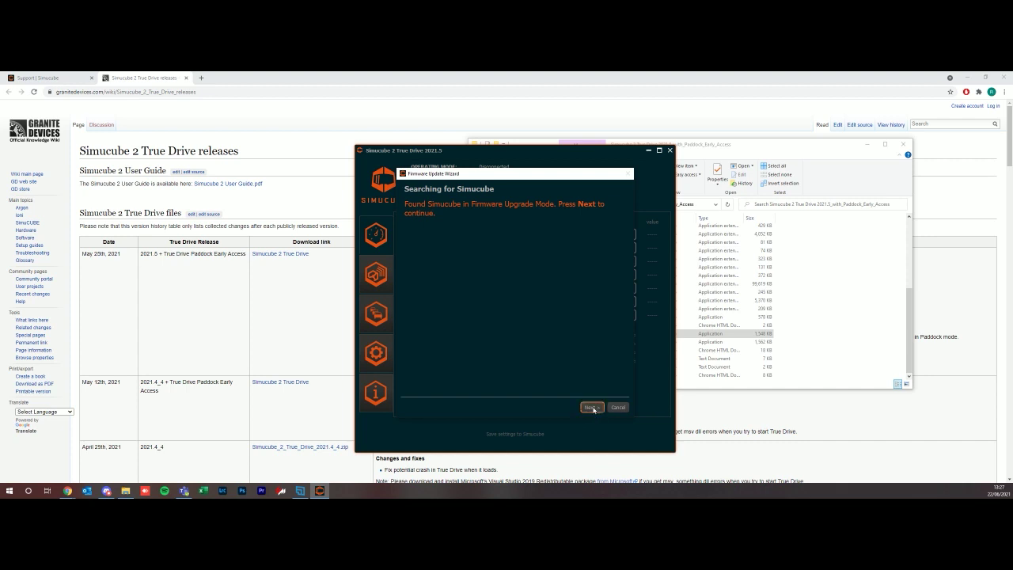
pyautogui.click(592, 407)
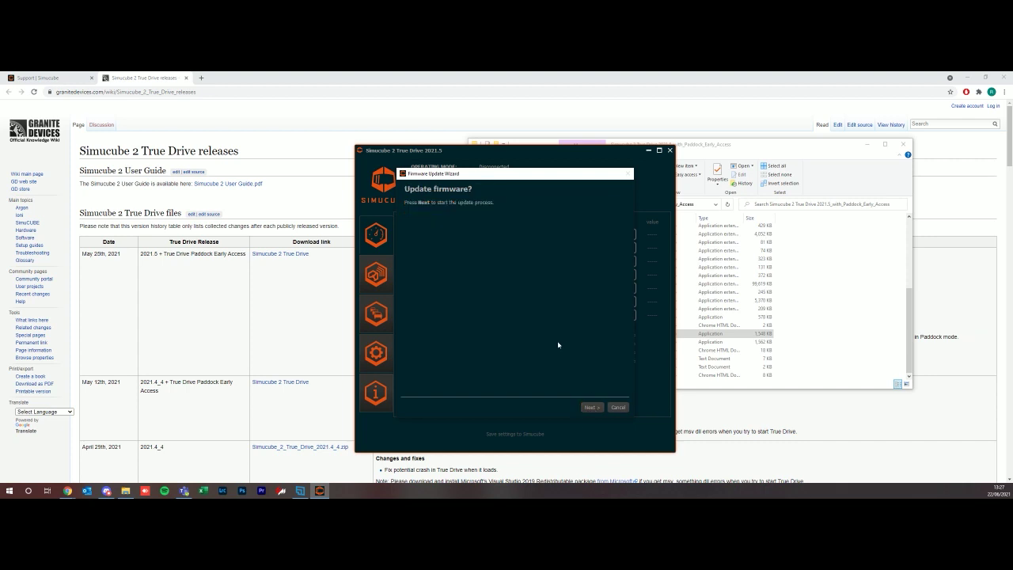
pyautogui.click(587, 408)
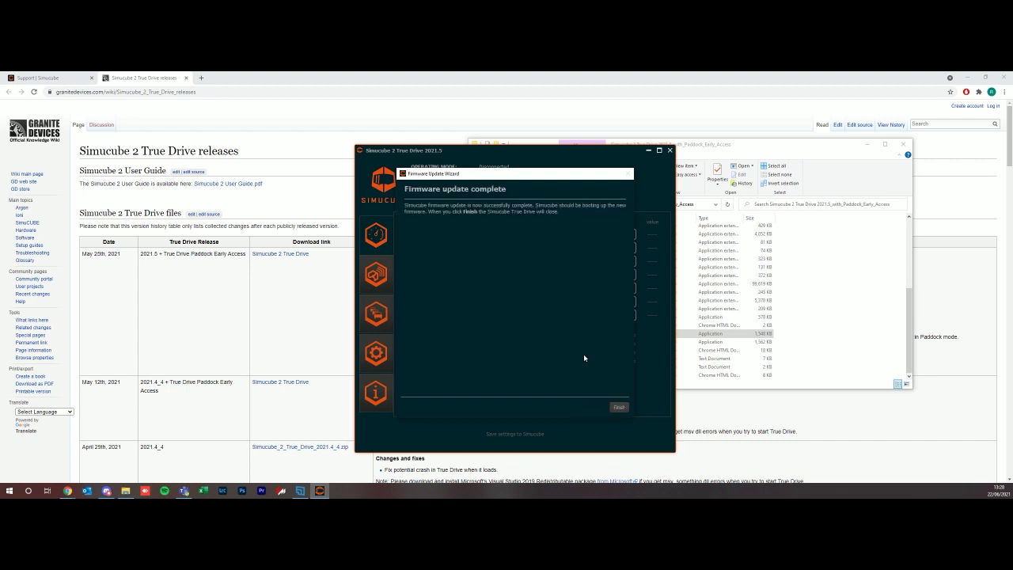
pyautogui.click(621, 409)
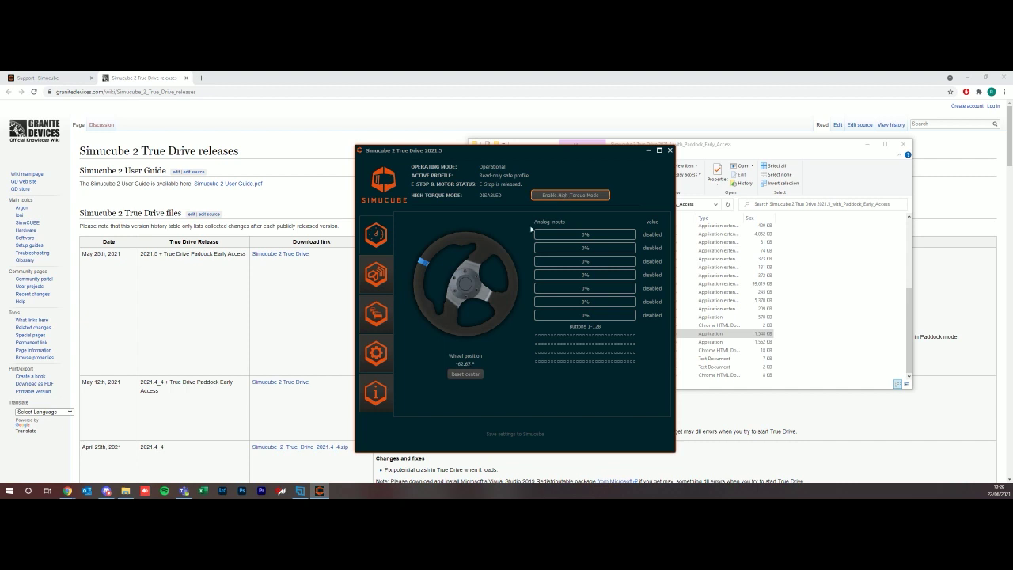
# Reset the wheel center by setting the current position as the permanent wheel center.
pyautogui.click(465, 374)
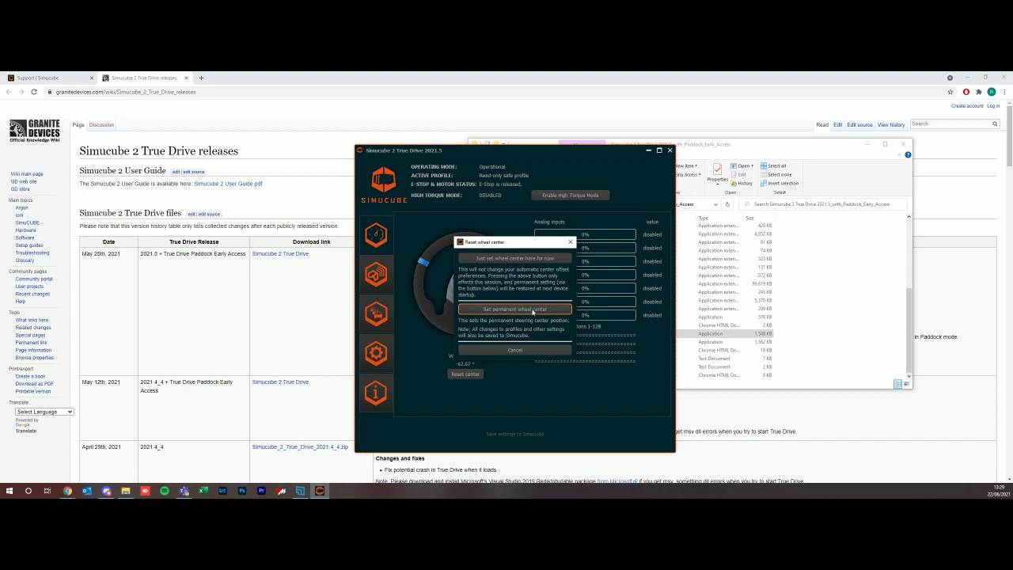
pyautogui.click(533, 310)
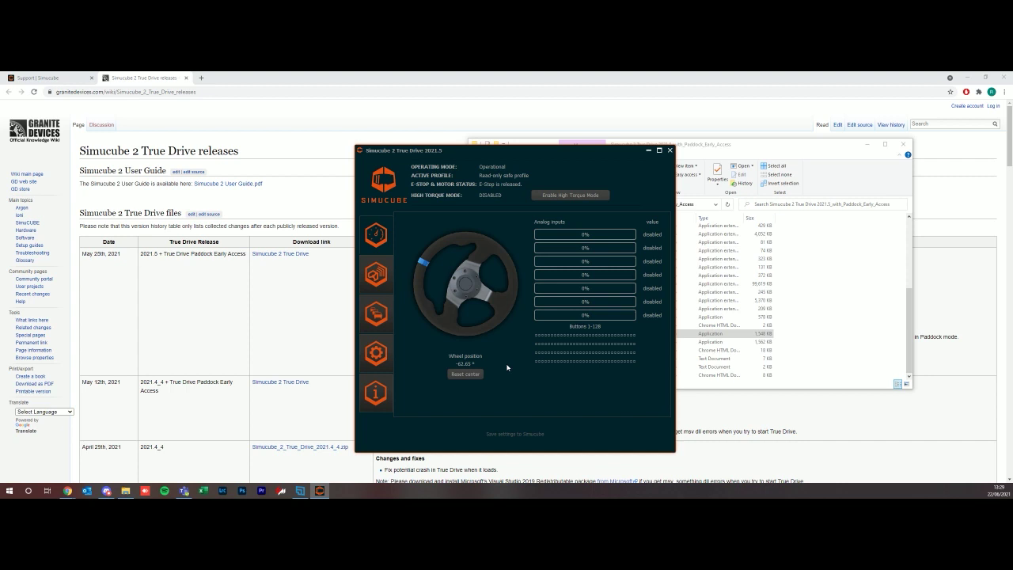
# Create a new profile from the iRacing (Simple Mode) template and save the settings to the Simucube.
pyautogui.click(373, 275)
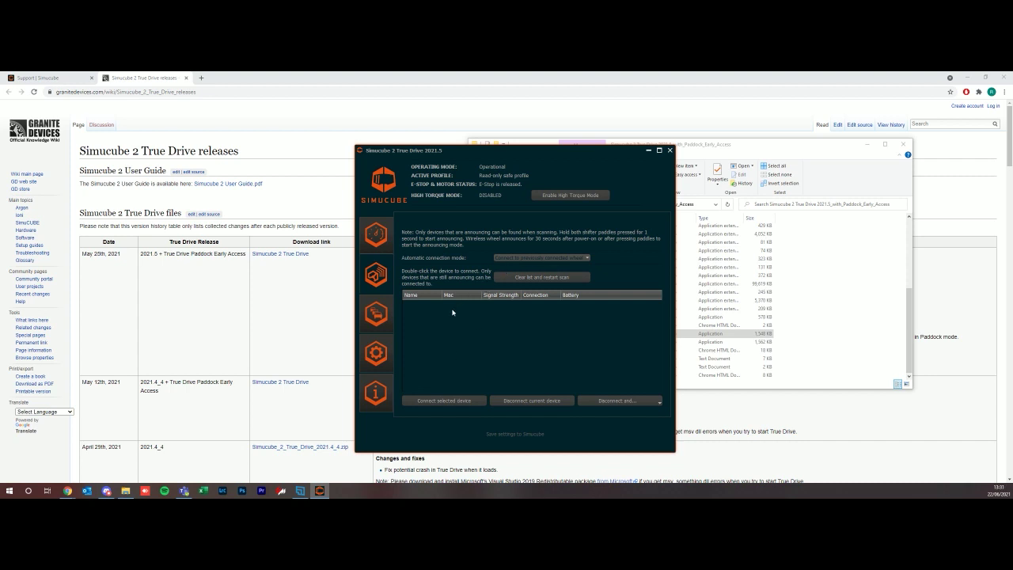
pyautogui.click(383, 315)
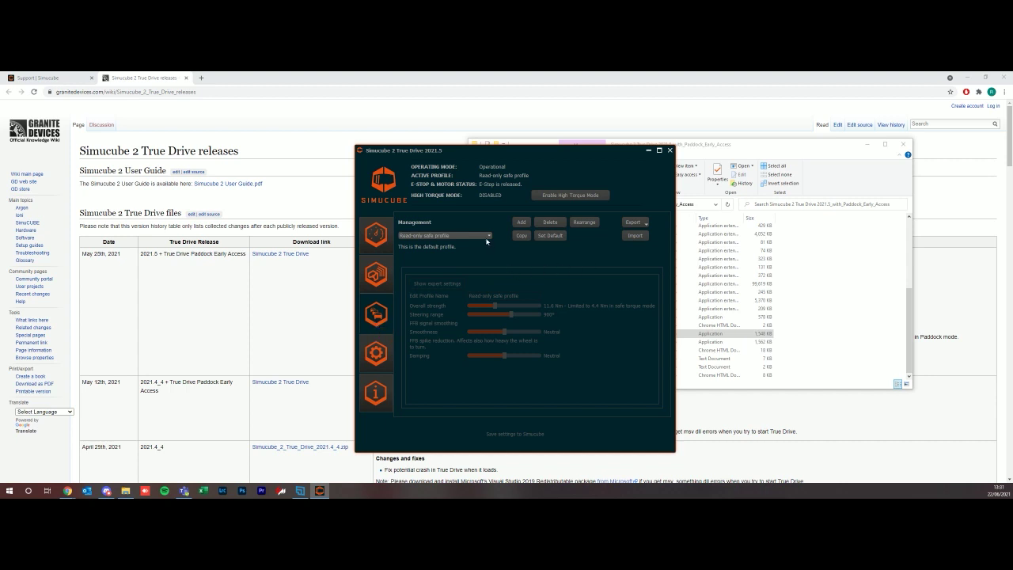
pyautogui.click(521, 222)
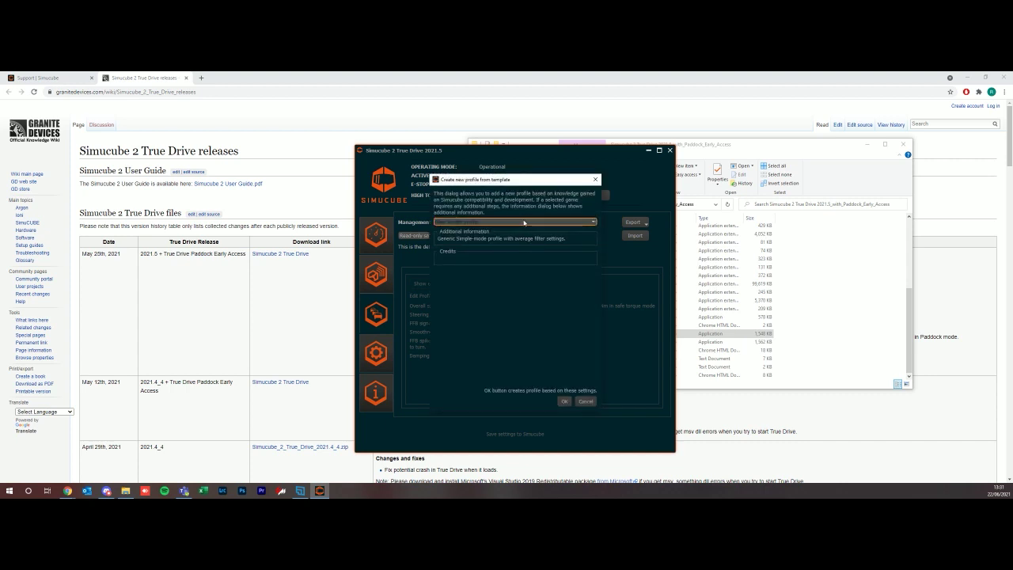
pyautogui.click(524, 222)
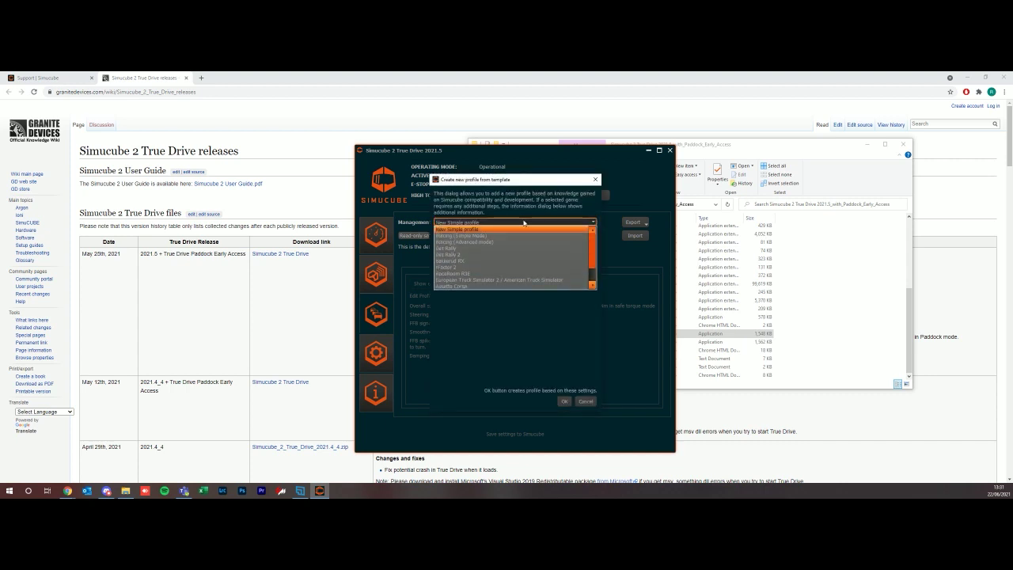
pyautogui.click(484, 242)
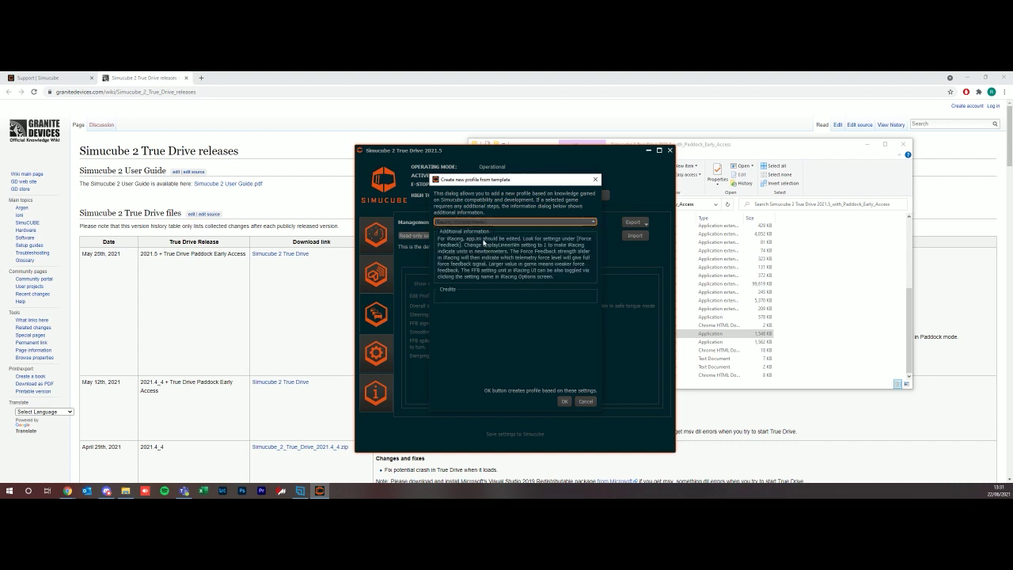
pyautogui.click(564, 401)
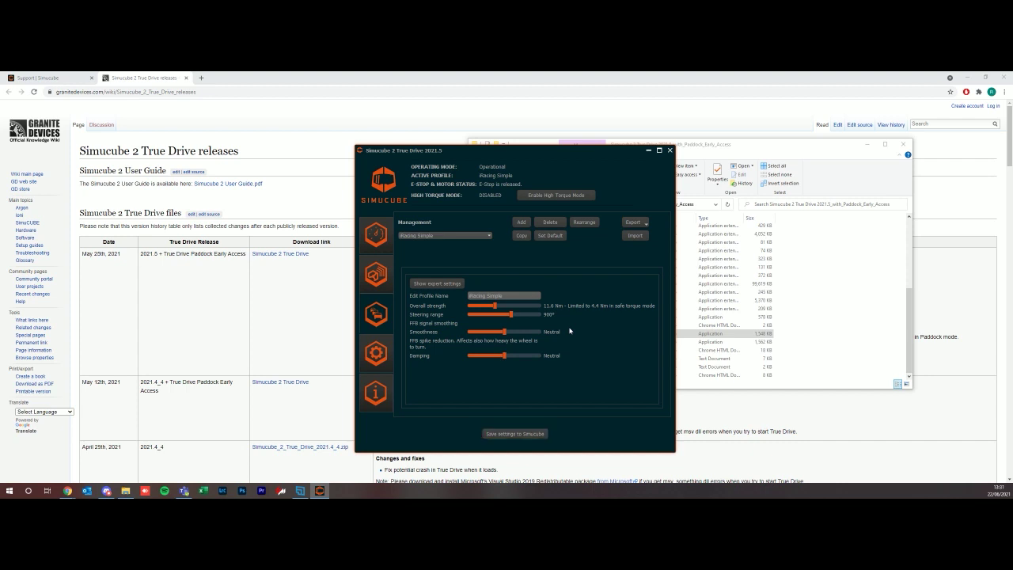
pyautogui.click(513, 434)
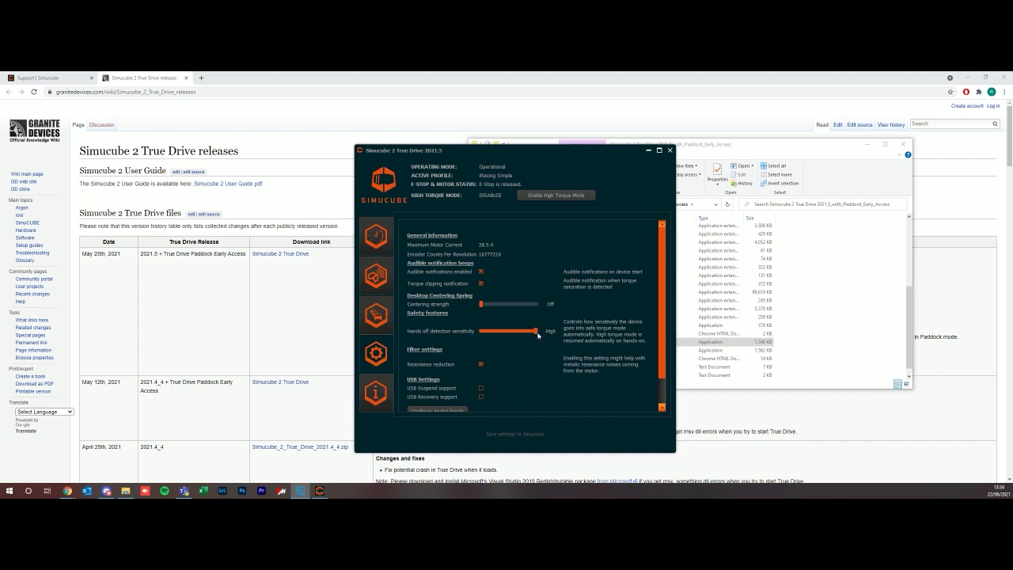
# Set the hands off detection sensitivity to Medium and review the device's version, telemetry and debug information.
pyautogui.moveTo(535, 332); pyautogui.dragTo(518, 332)
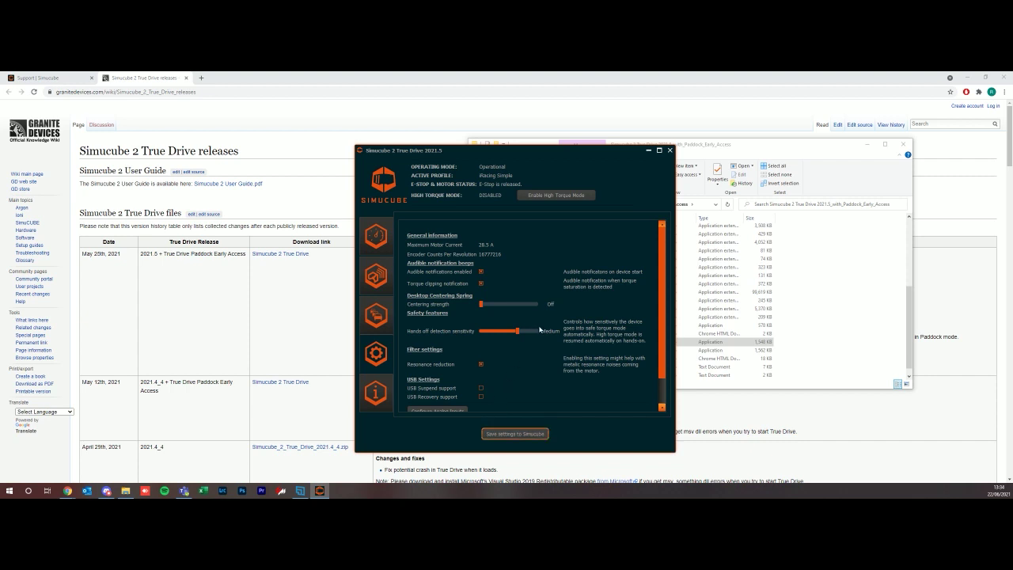
pyautogui.scroll(-5, 497, 389)
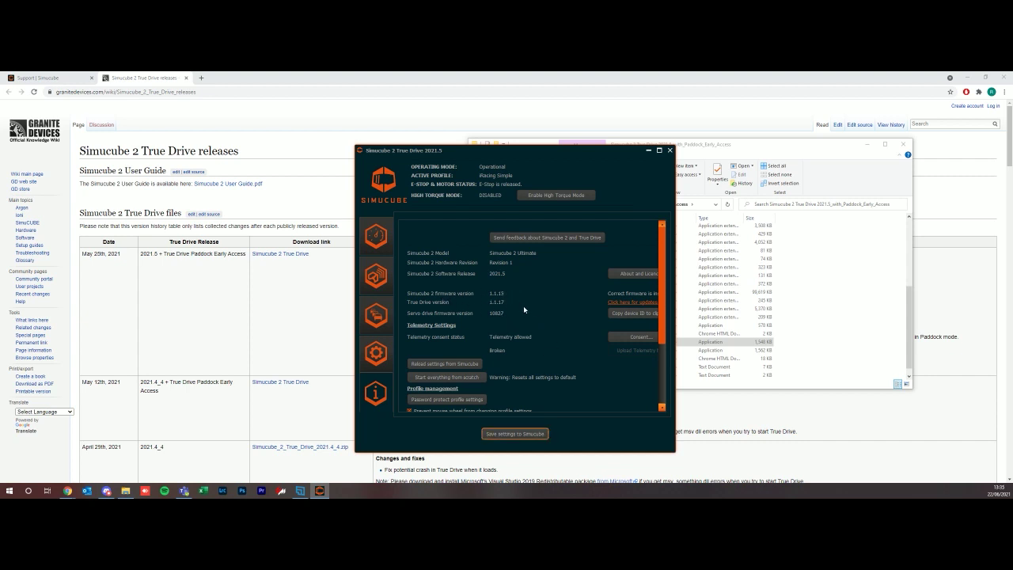
pyautogui.scroll(-3, 559, 320)
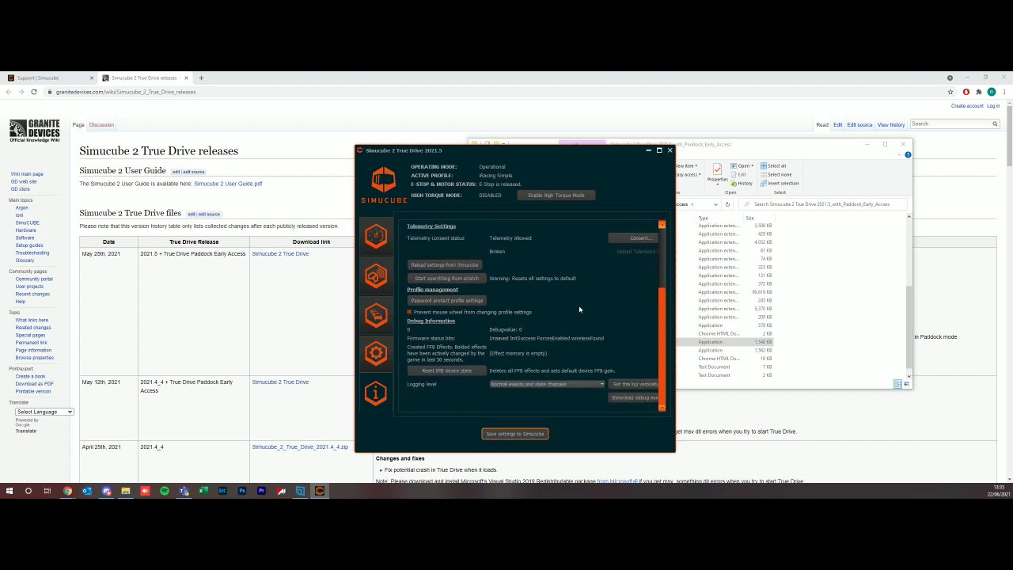
pyautogui.scroll(3, 580, 309)
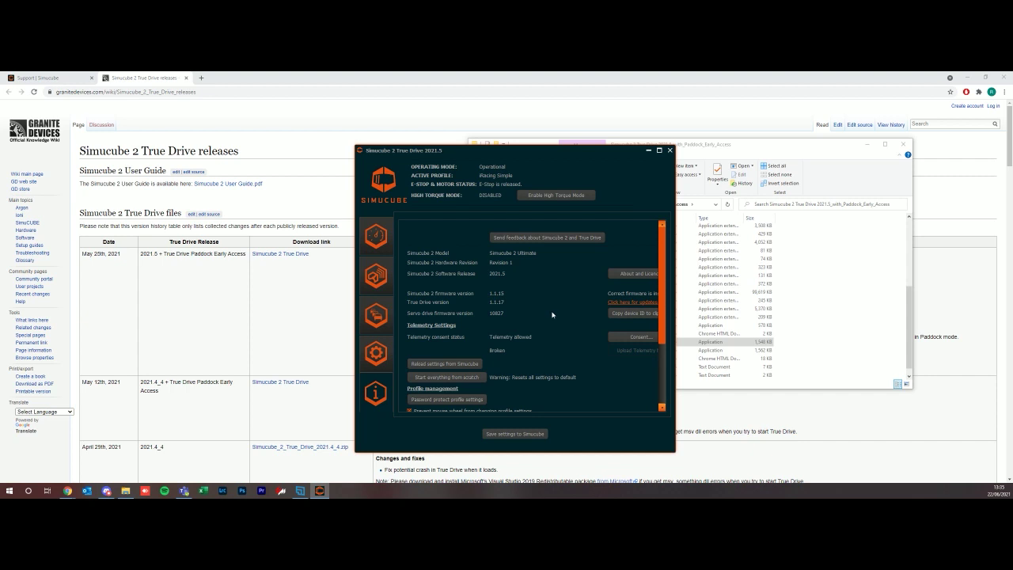